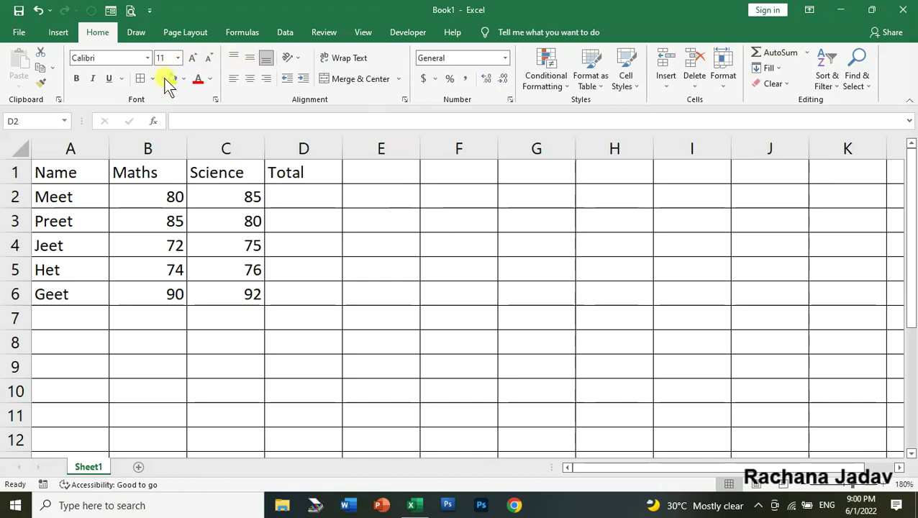
double_click(302, 202)
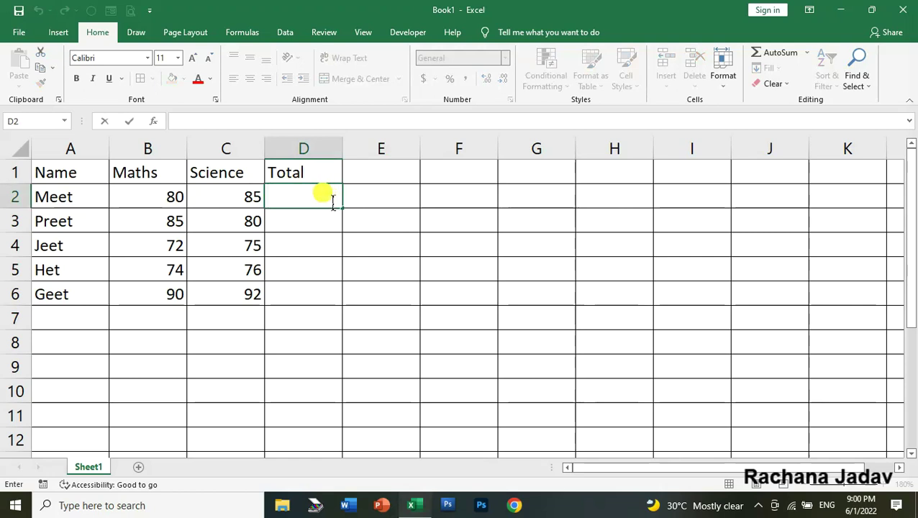
click(381, 196)
click(315, 196)
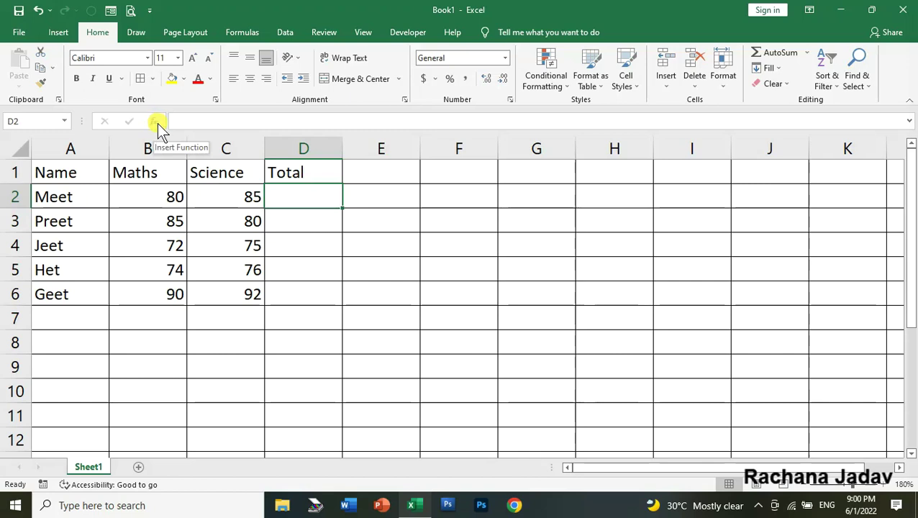
click(809, 56)
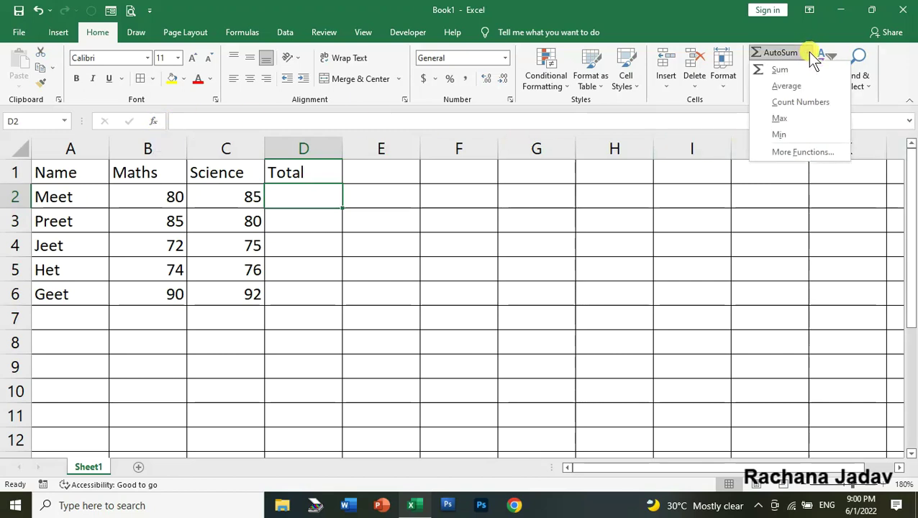
click(812, 57)
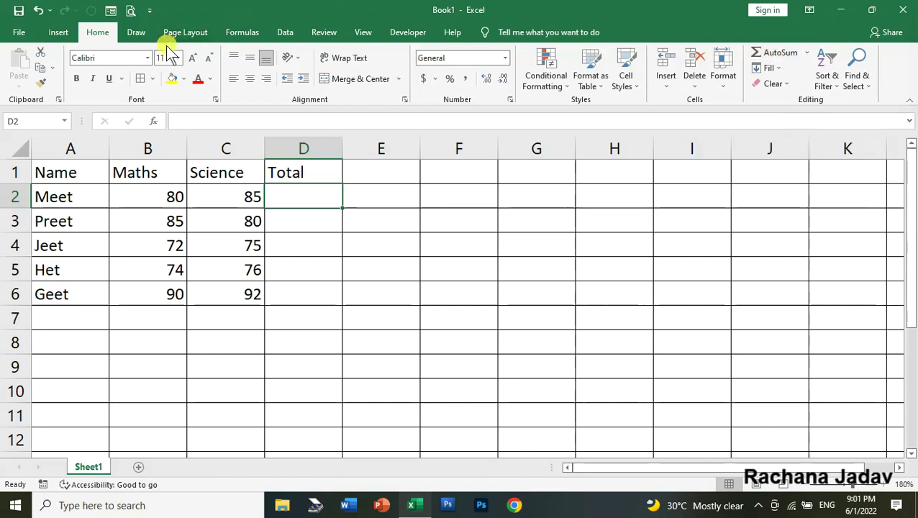
click(235, 33)
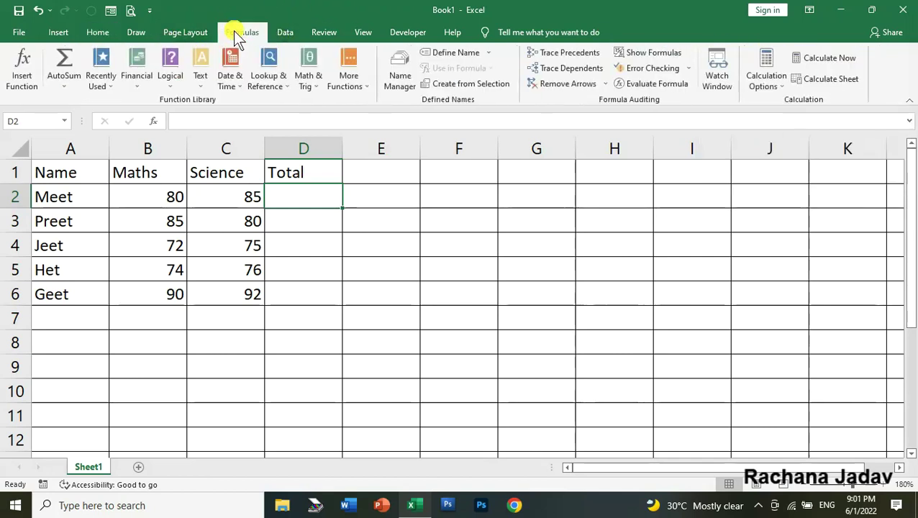
click(89, 30)
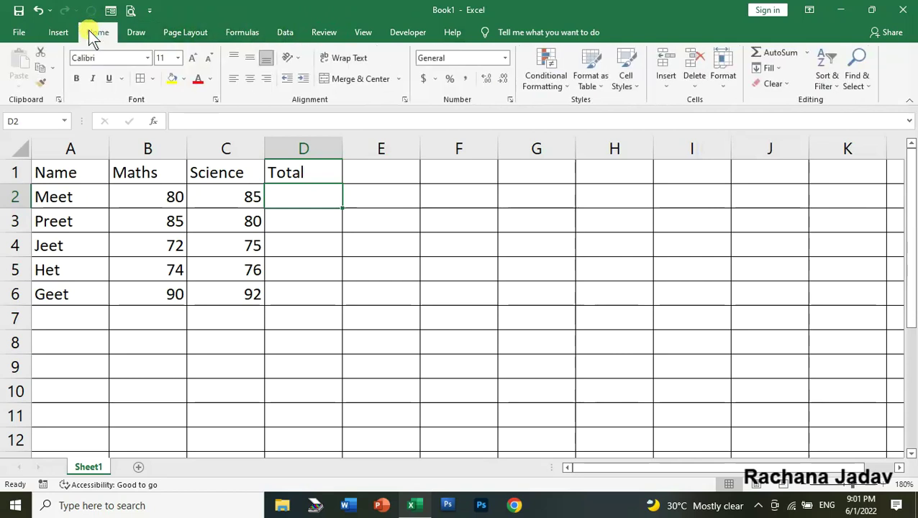
click(240, 39)
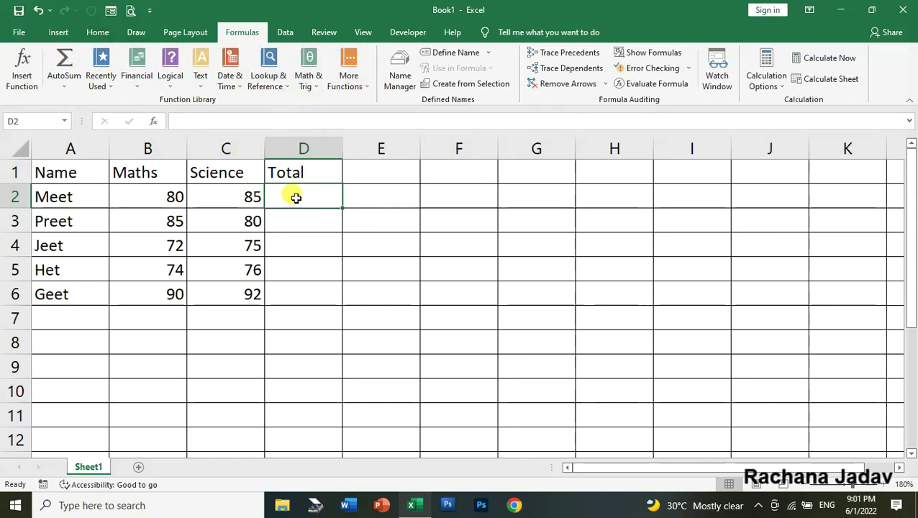
Add the first student's Maths and Science marks in D2 with the formula =B2+C2, and clear the cell again
text(=)
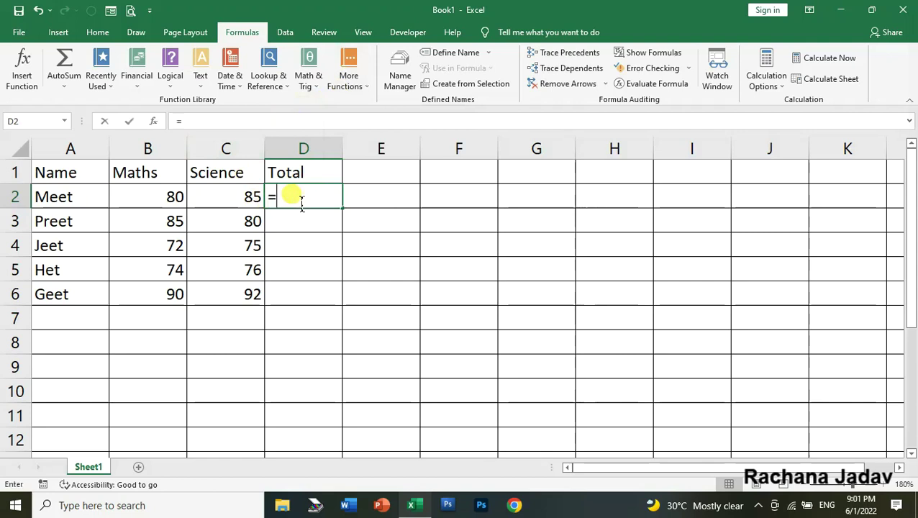
click(176, 206)
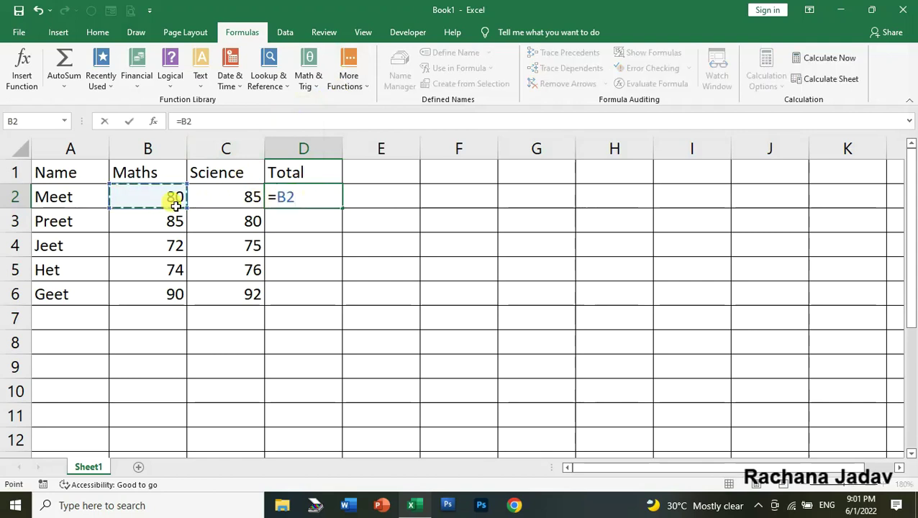
text(+)
click(229, 203)
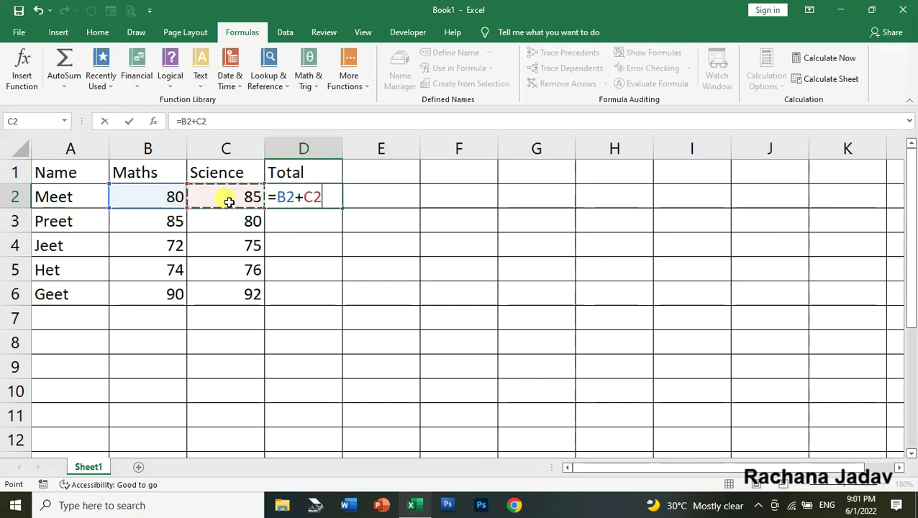
key(Return)
click(307, 202)
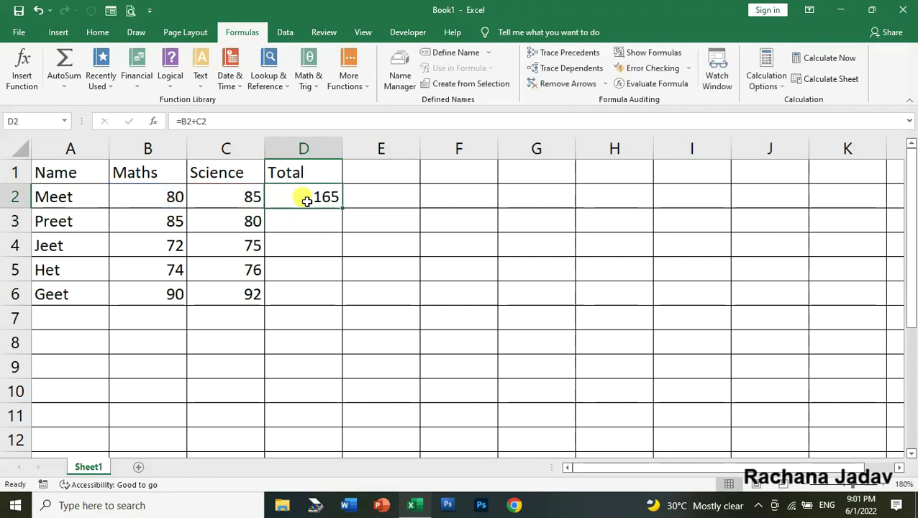
key(Delete)
Total the first student's marks in D2 with the formula =SUM(B2:C2)
text(=)
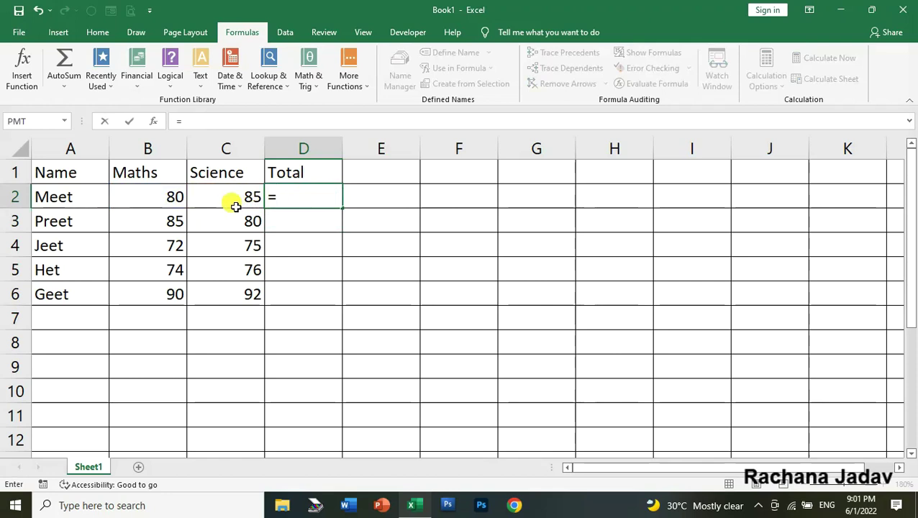
text(sum)
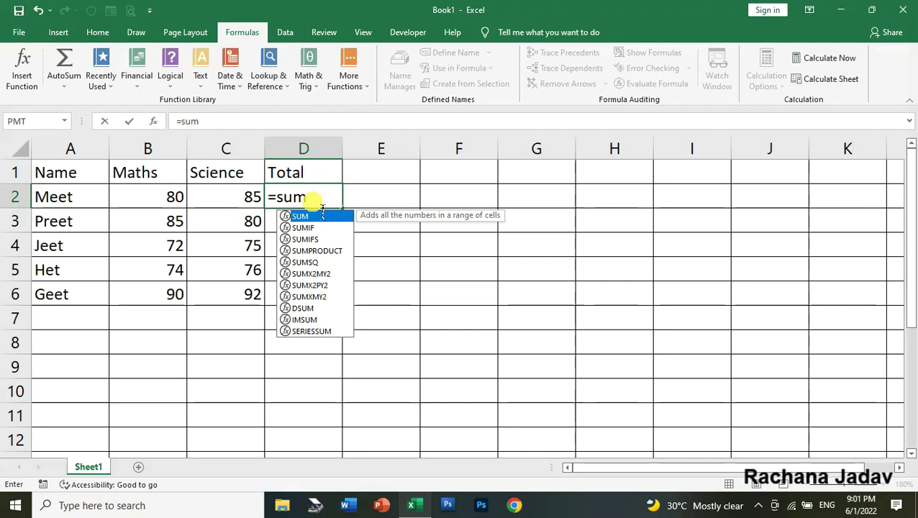
text(()
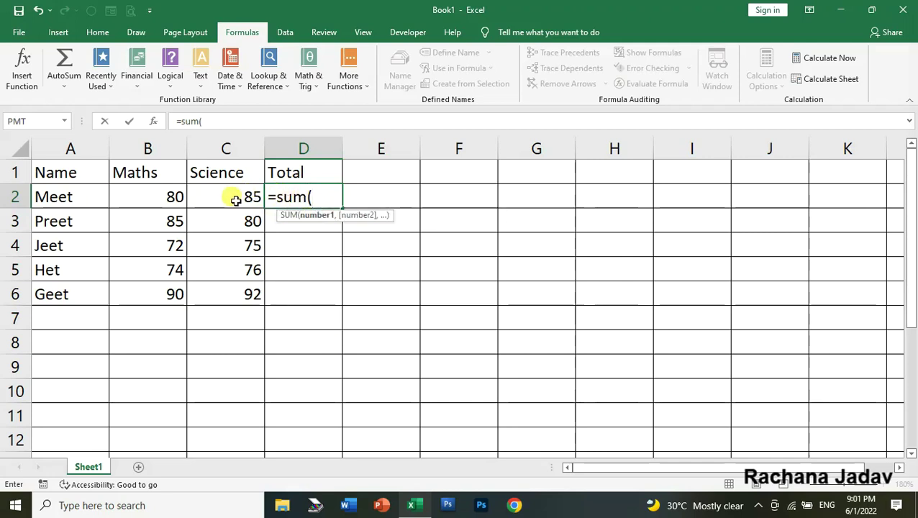
click(153, 198)
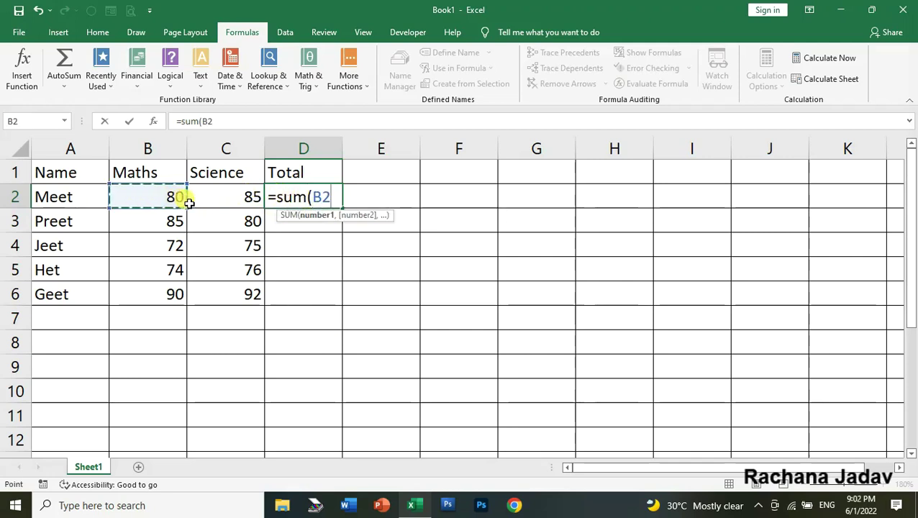
drag(189, 203, 216, 205)
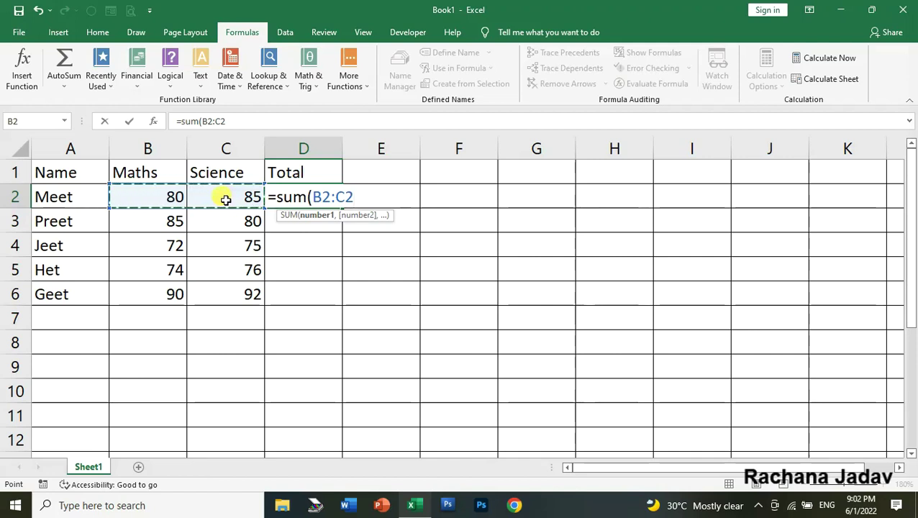
text())
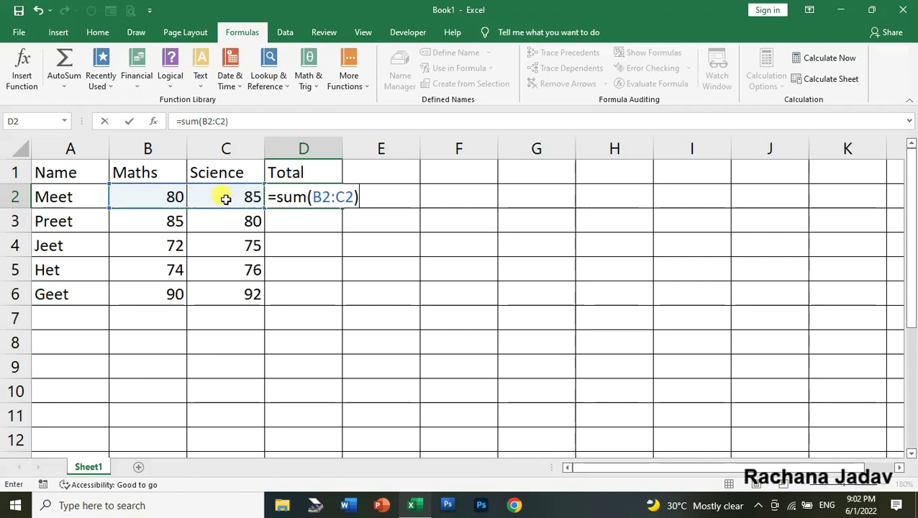
key(Return)
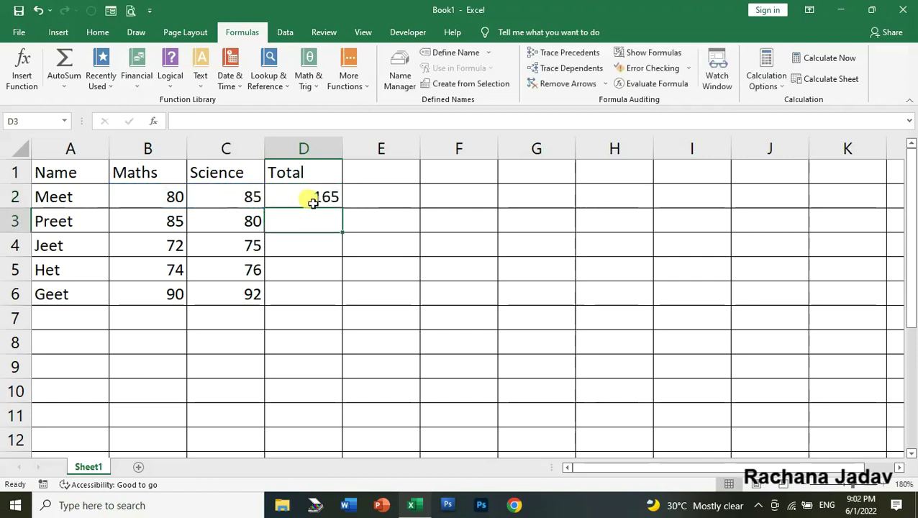
Fill the SUM formula from D2 down through D6 to total the remaining students' marks
click(311, 201)
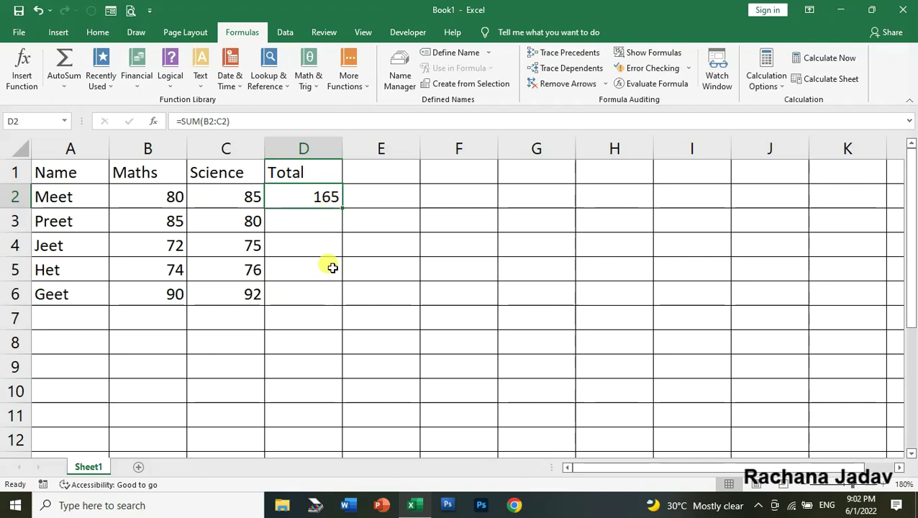
click(305, 227)
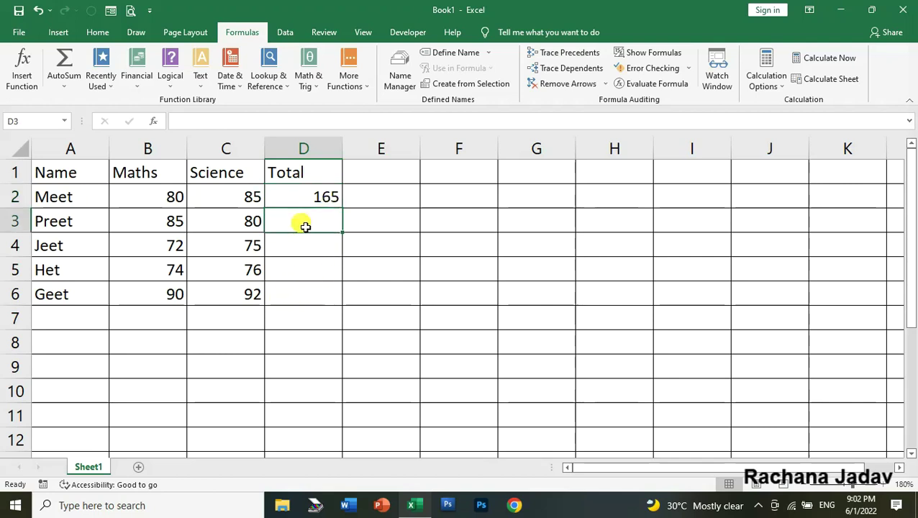
click(319, 204)
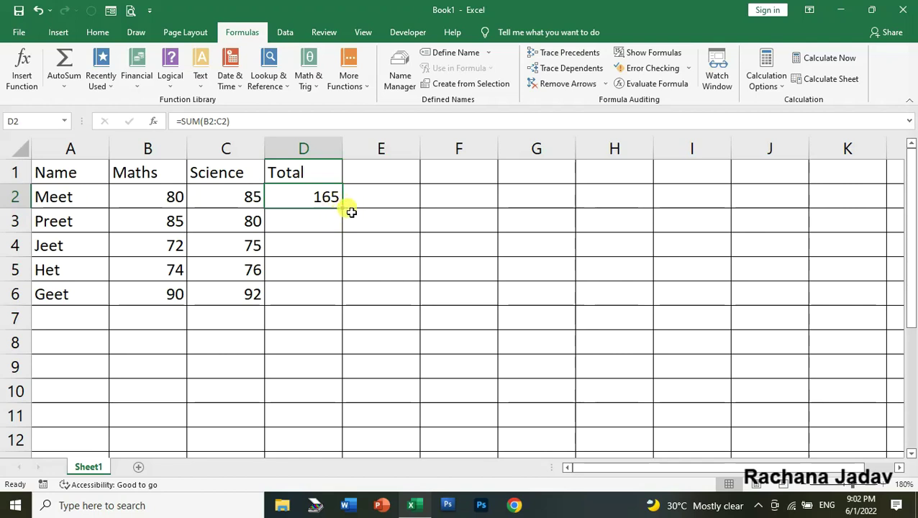
drag(347, 212, 340, 303)
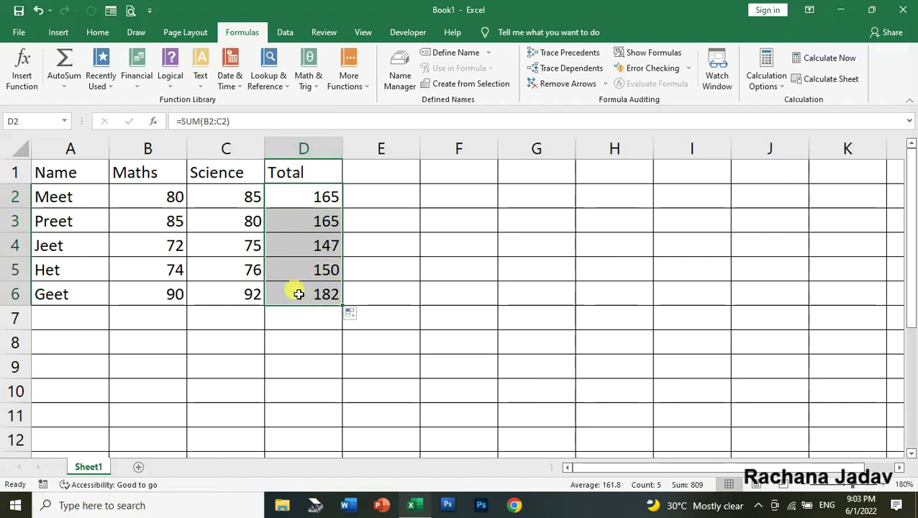
click(294, 291)
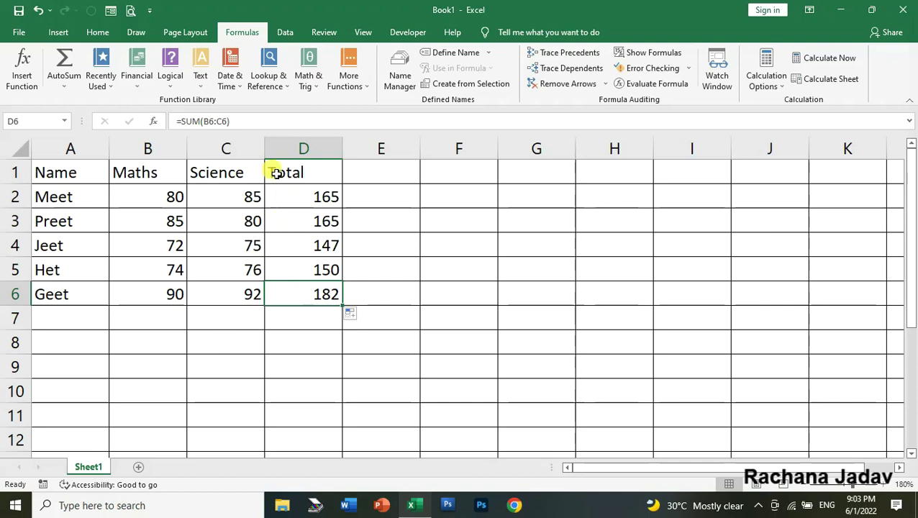
Enter the label "Maximum" in cell A8 below the marks table
click(94, 31)
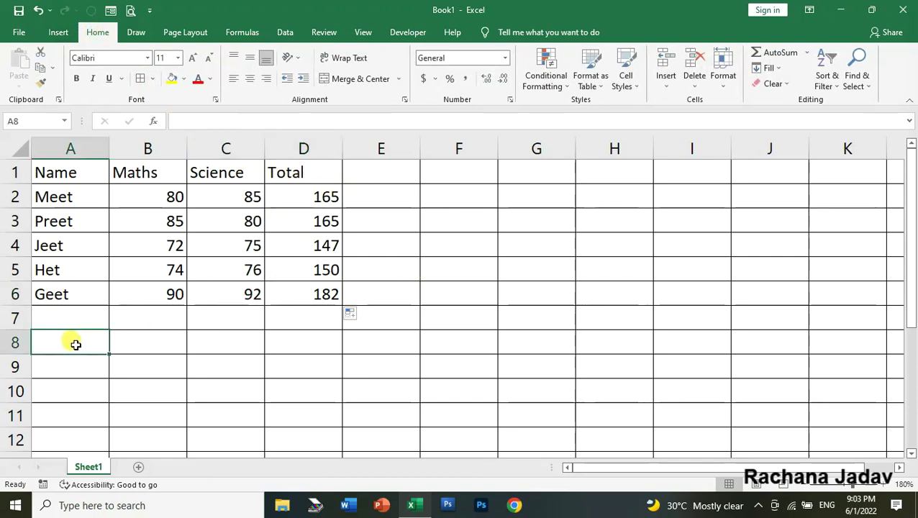
text(Ma)
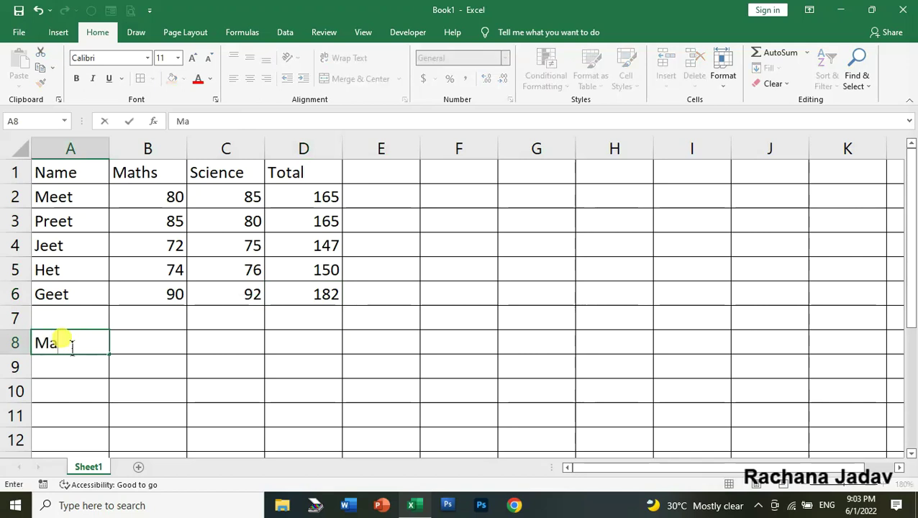
text(ximum)
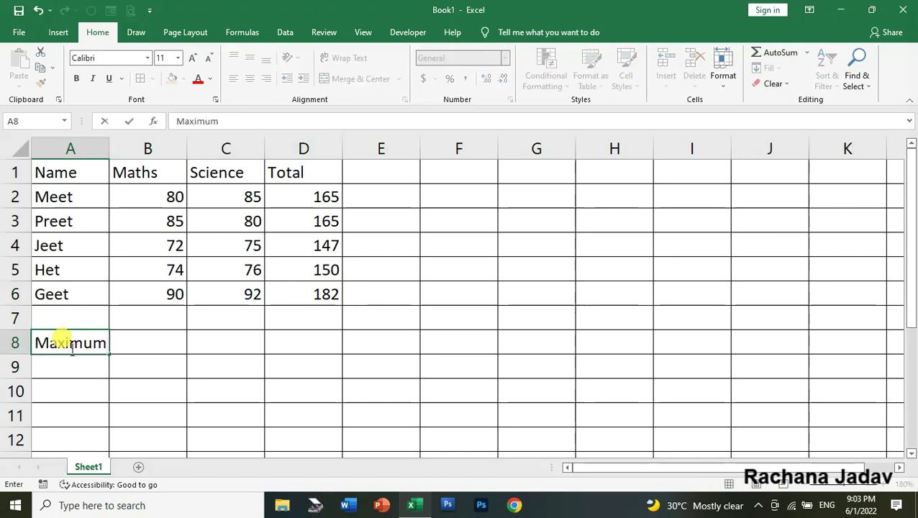
Find the highest Maths mark in B8 with the AutoSum Max function over the range B2:B6
click(159, 353)
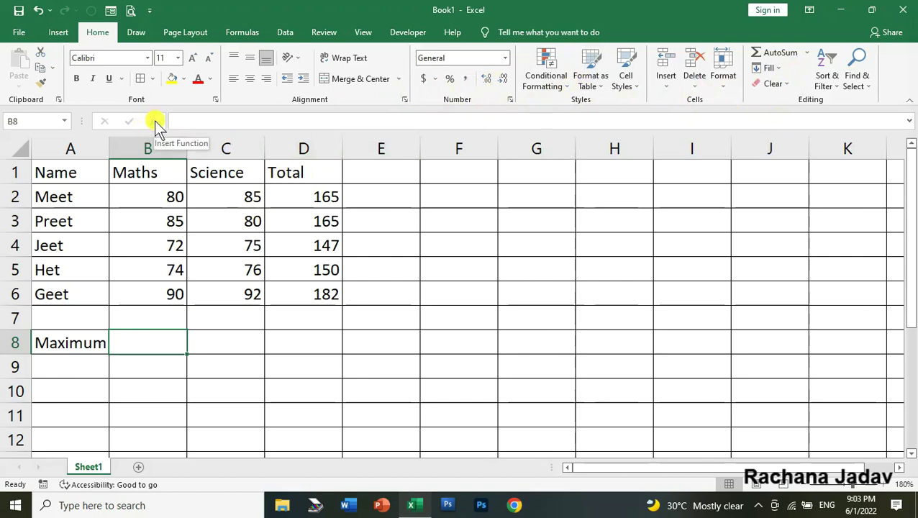
click(807, 53)
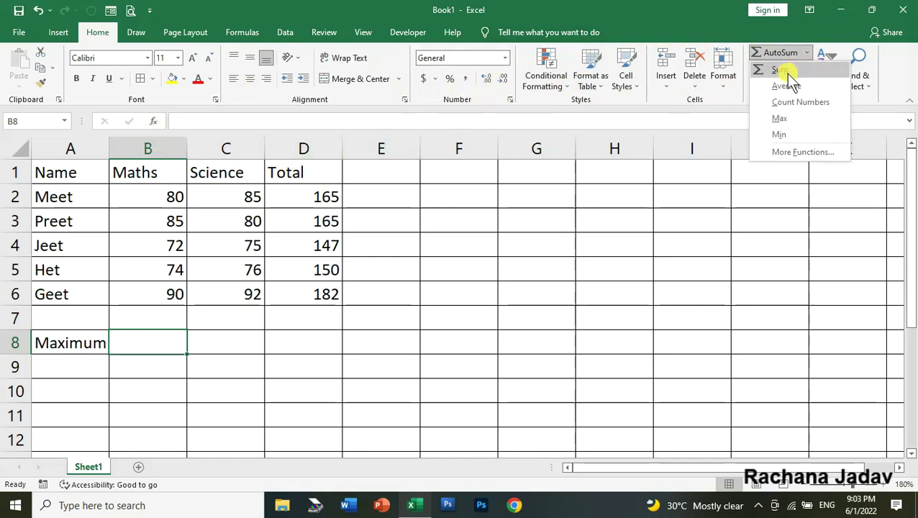
click(785, 121)
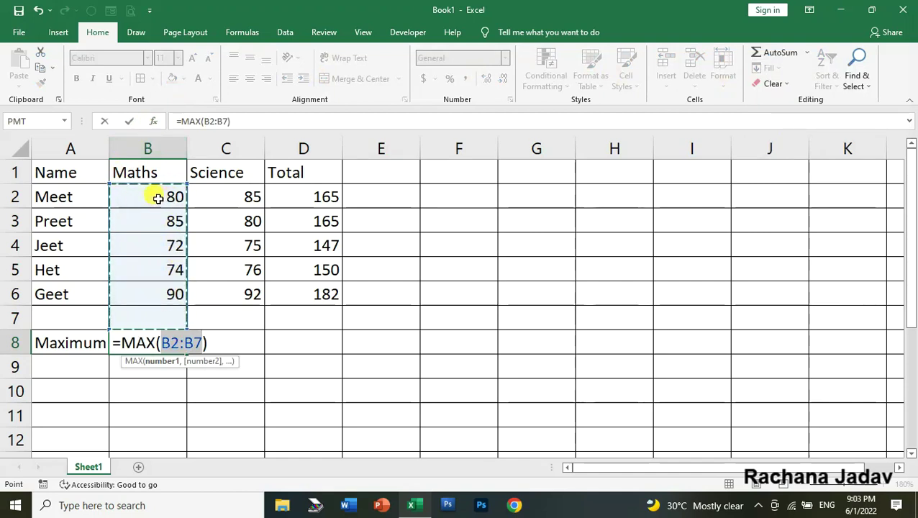
drag(158, 198, 166, 293)
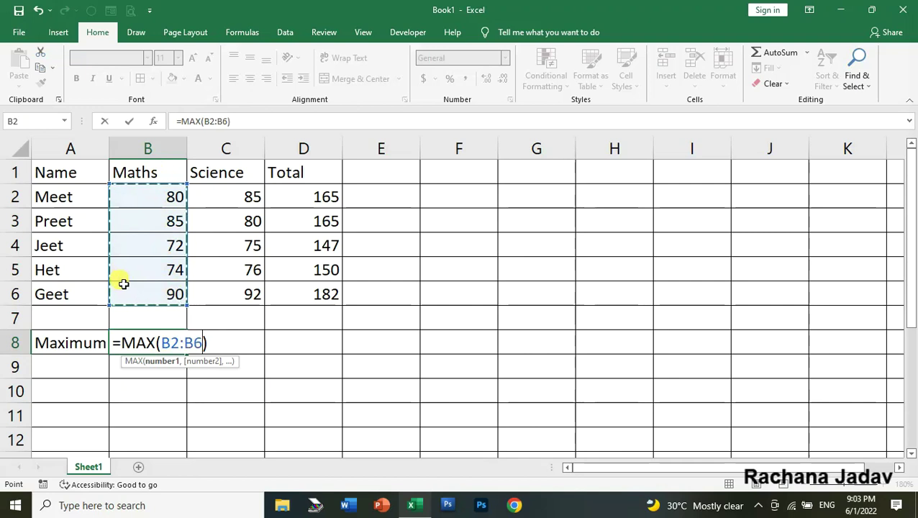
key(Return)
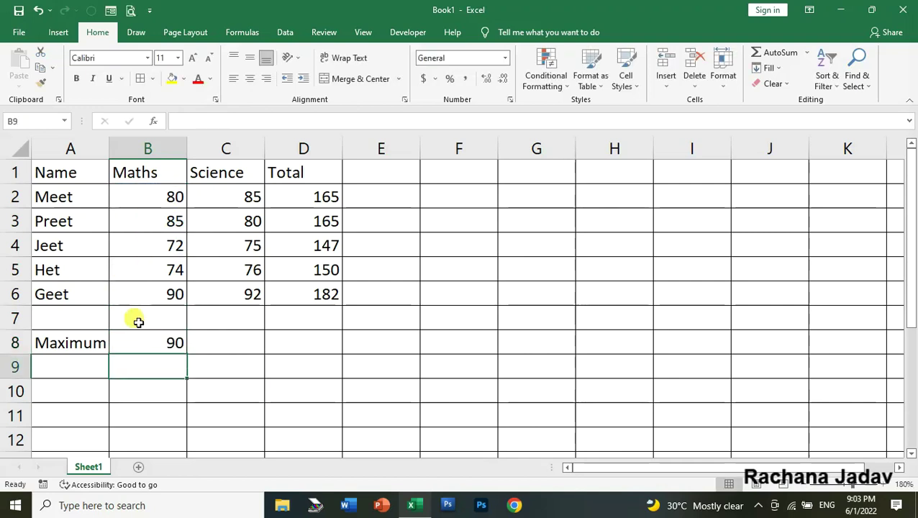
click(147, 348)
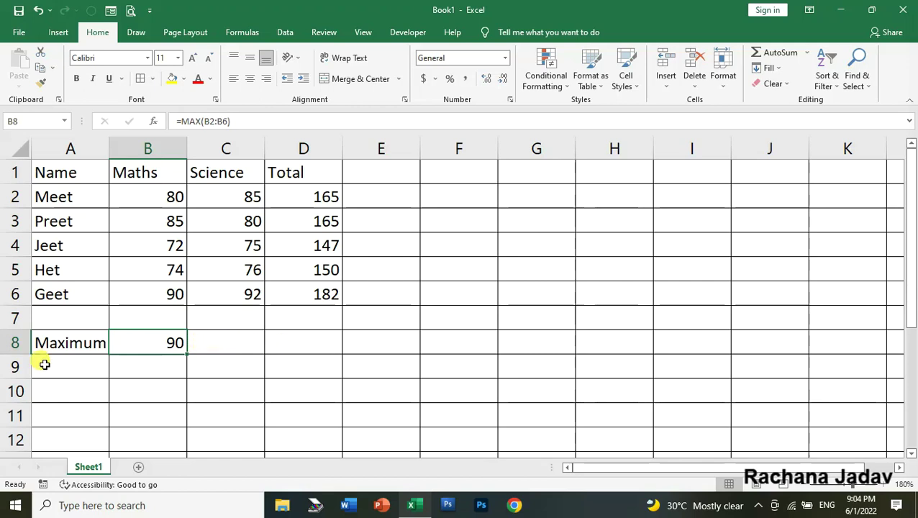
Enter the label "Minimum" in cell A9 below the Maximum label
click(72, 369)
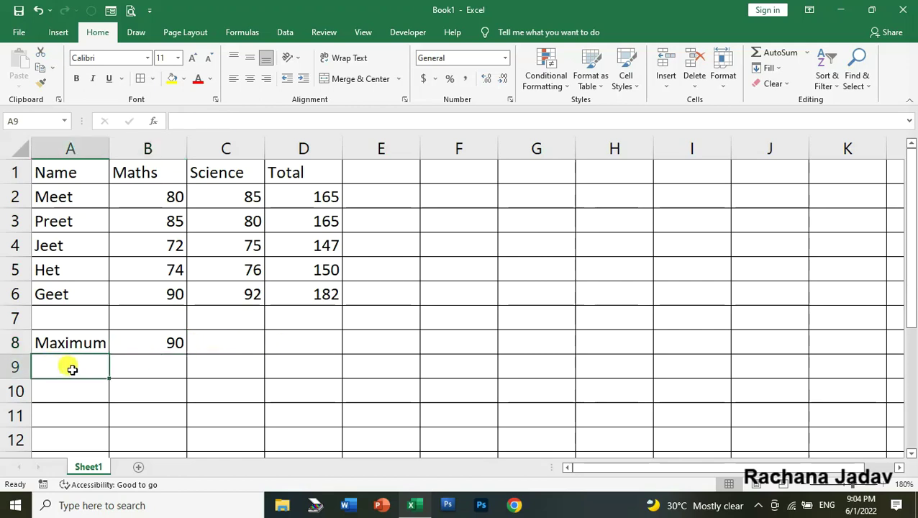
text(Minimum)
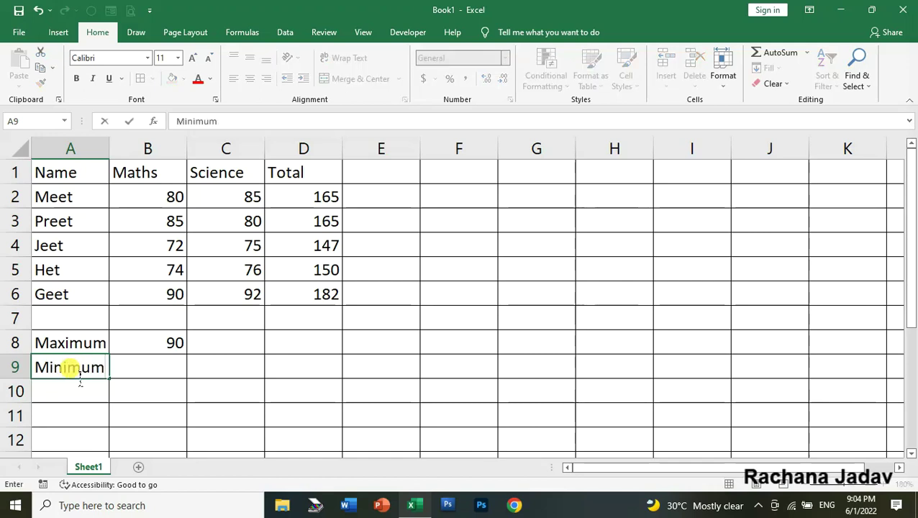
key(Tab)
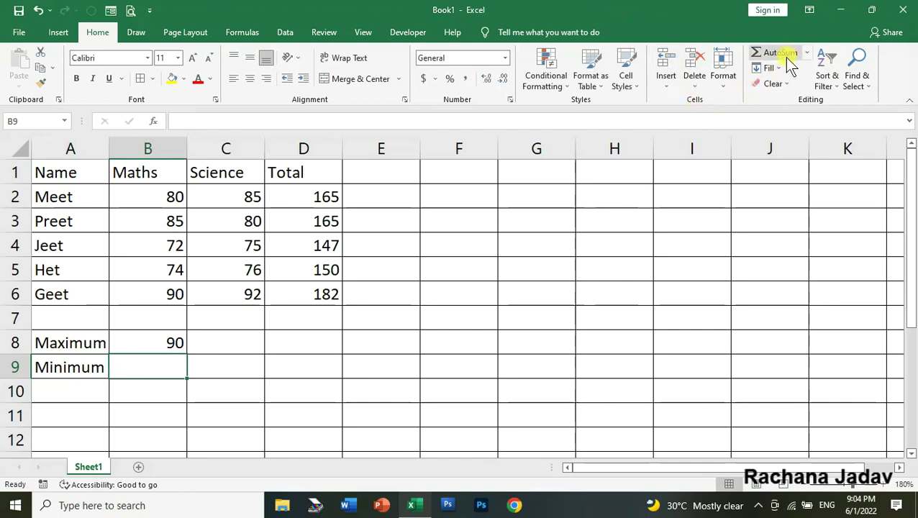
Find the lowest Maths mark in B9 by inserting the MIN function over the range B2:B6
click(150, 123)
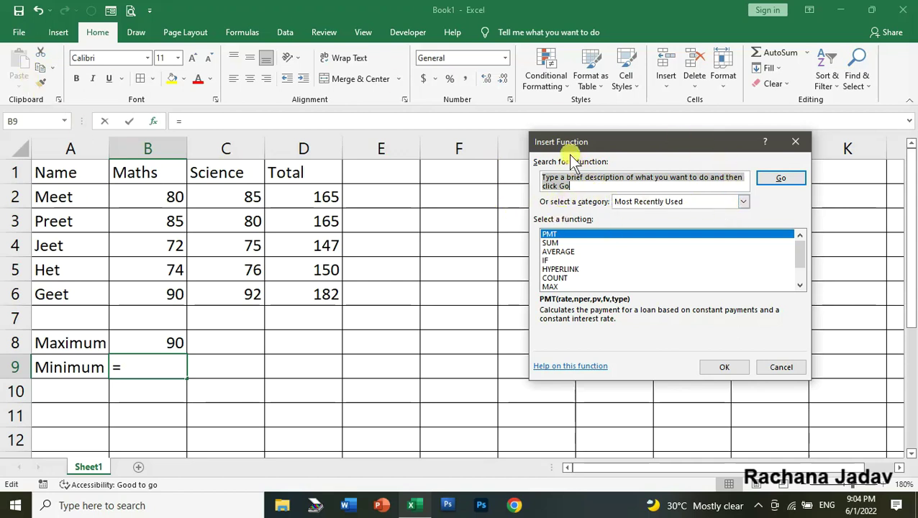
key(BackSpace)
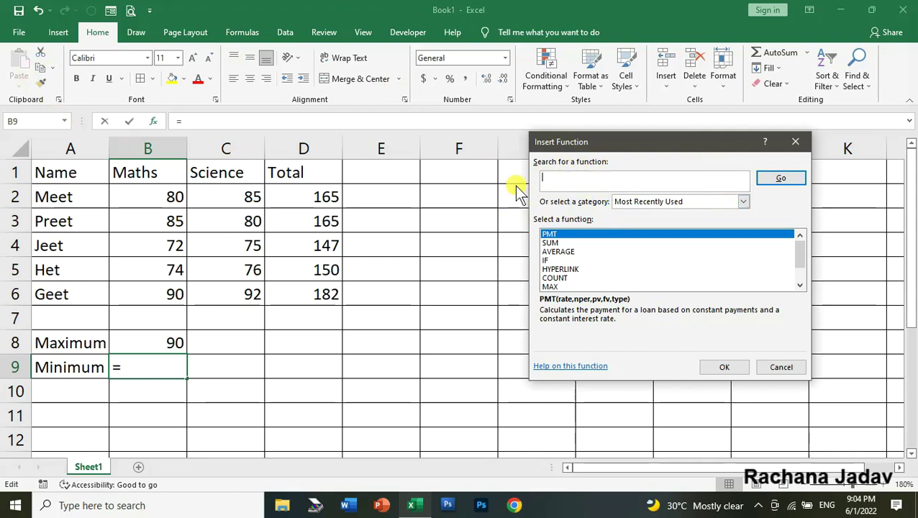
text(min)
key(Return)
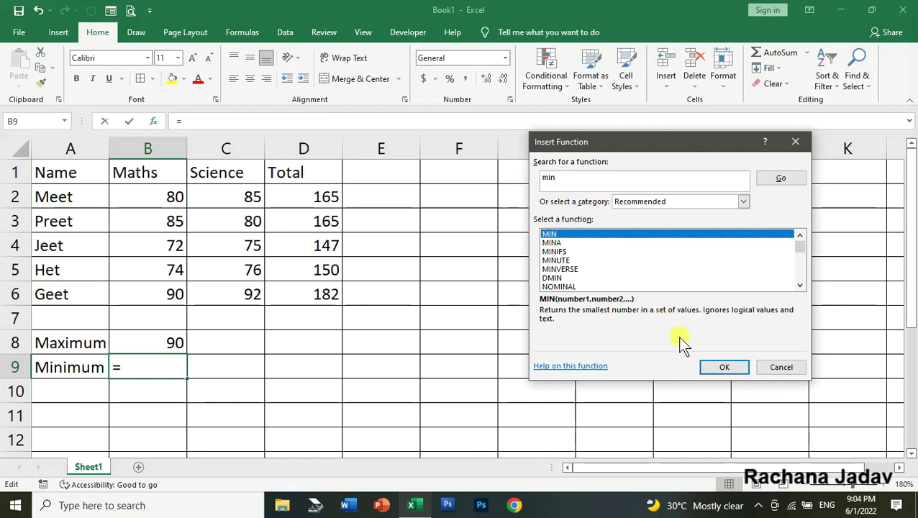
click(724, 368)
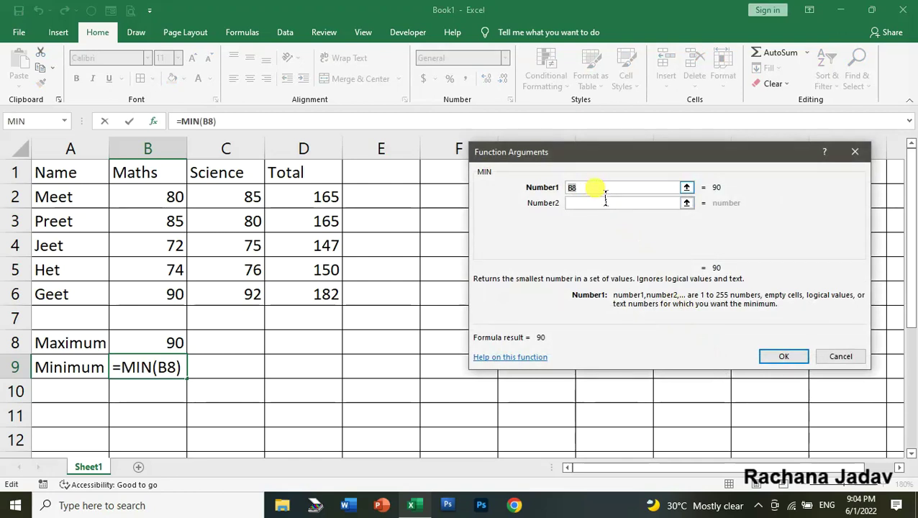
key(BackSpace)
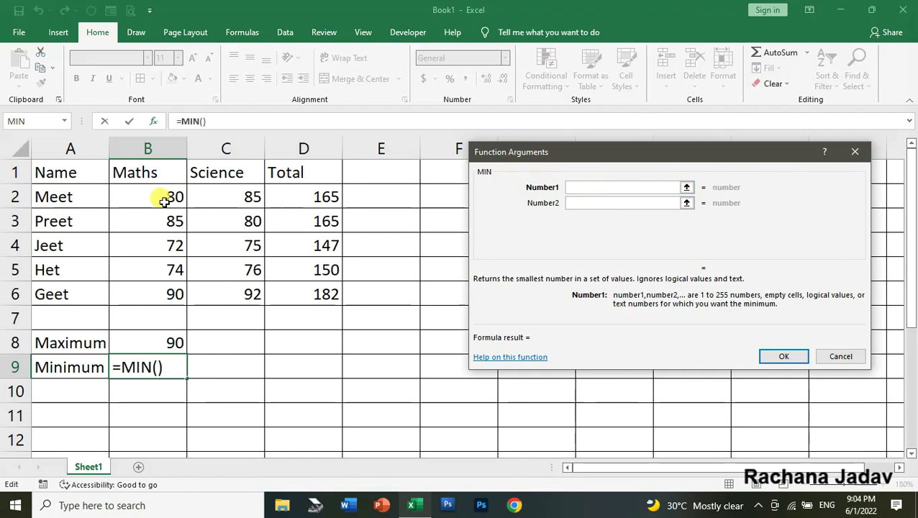
drag(189, 197, 177, 294)
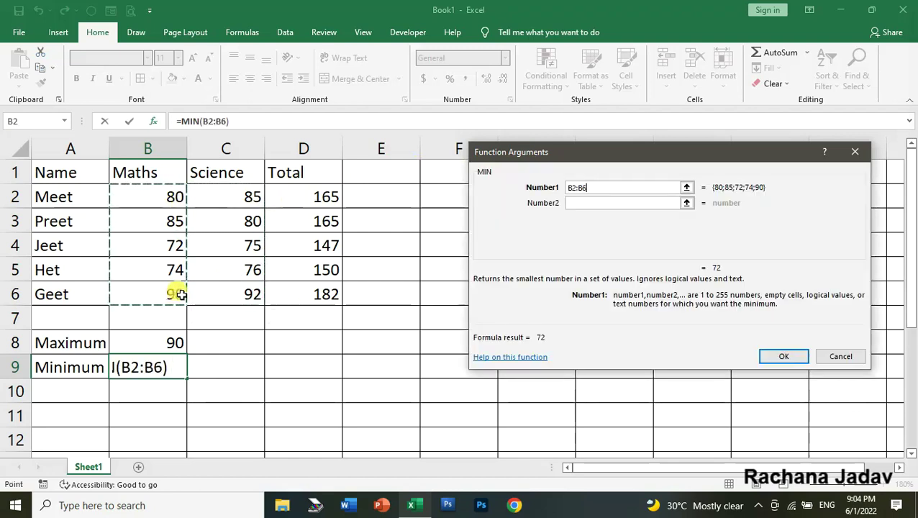
click(784, 355)
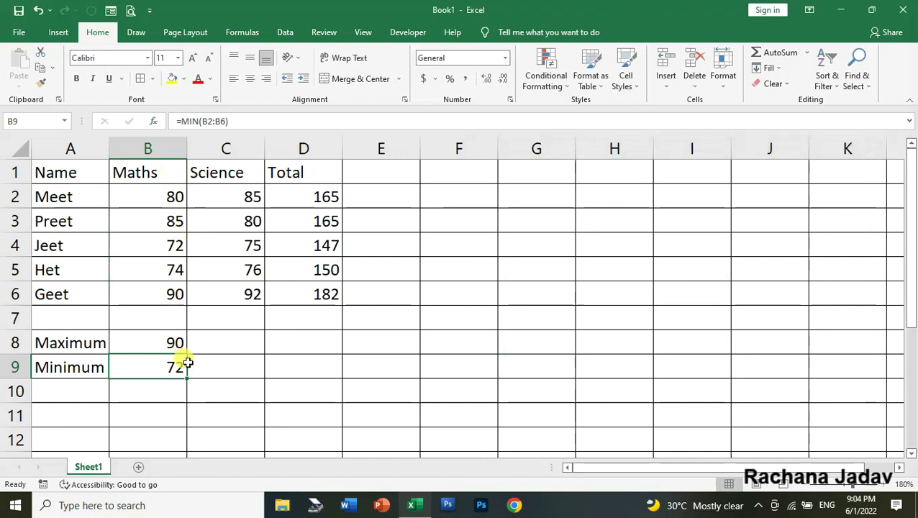
Enter the label "Average" in cell A10 below the Minimum label
click(85, 393)
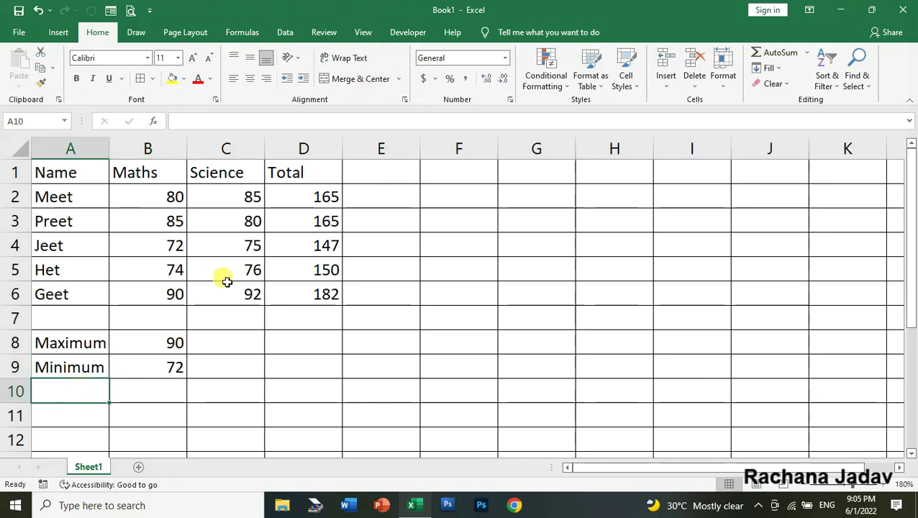
text(Average)
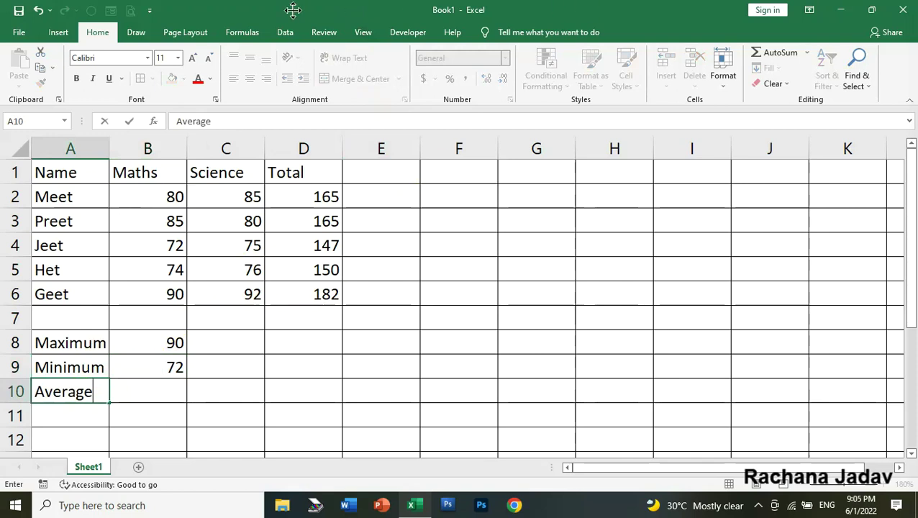
click(149, 392)
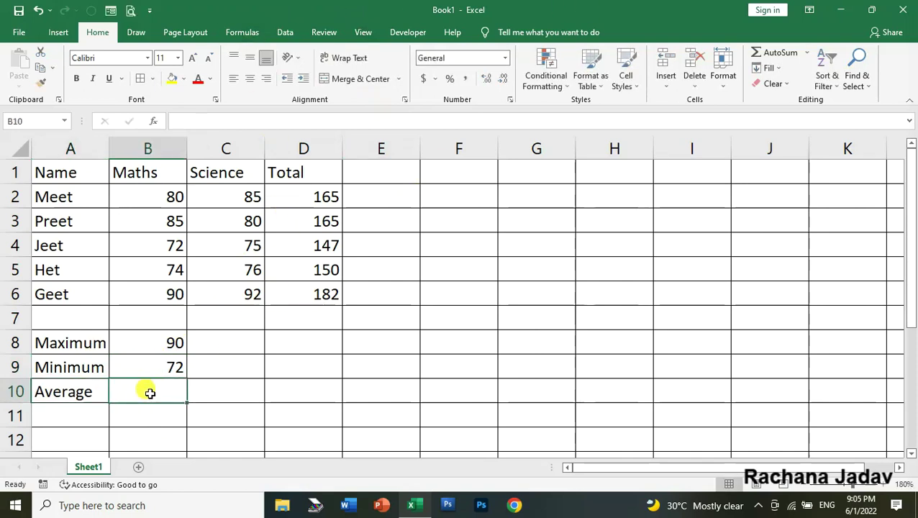
Calculate the average Maths mark in B10 with the formula =average(B2:B6)
text(=)
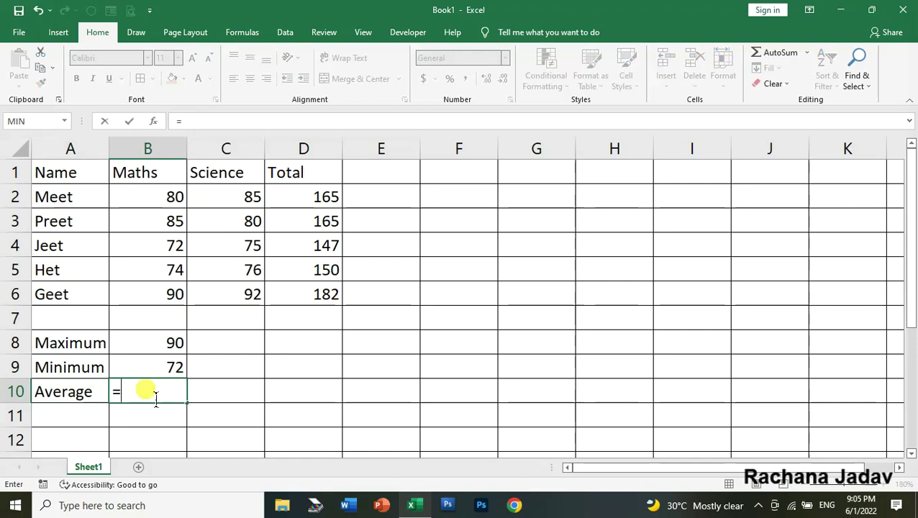
text(average)
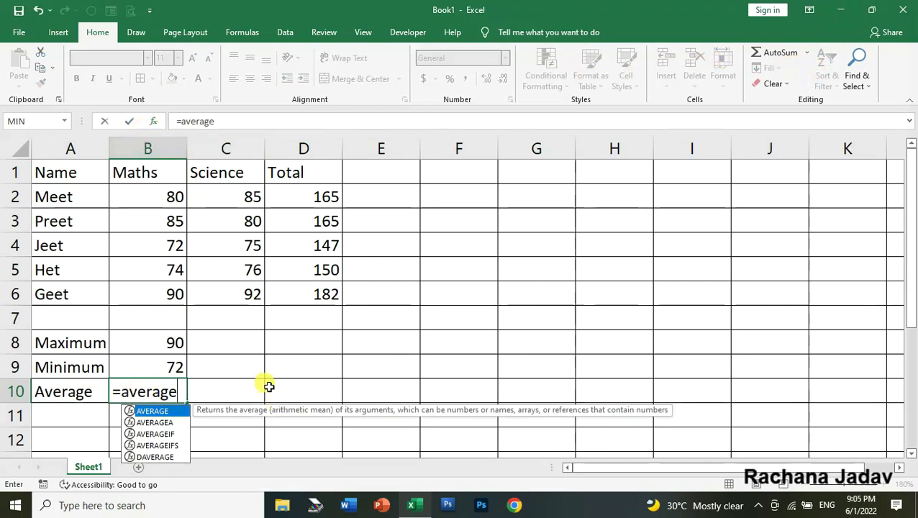
text(()
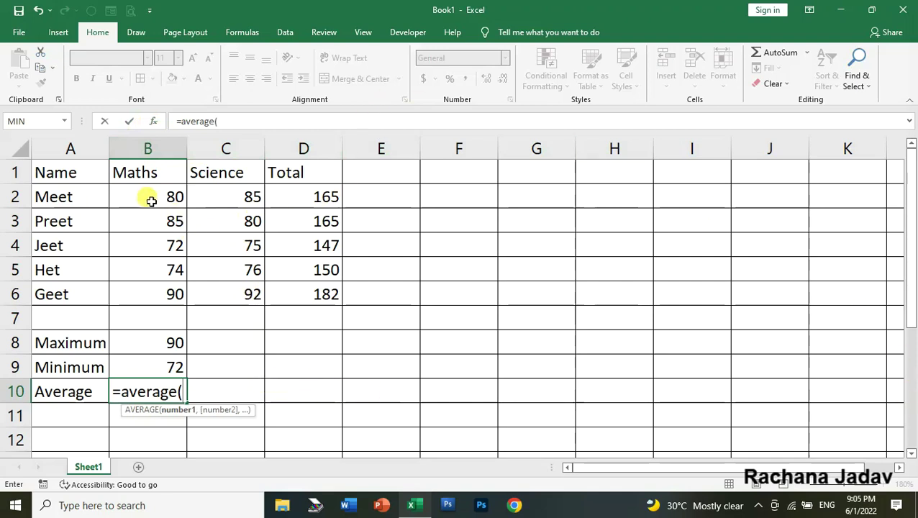
drag(148, 199, 150, 292)
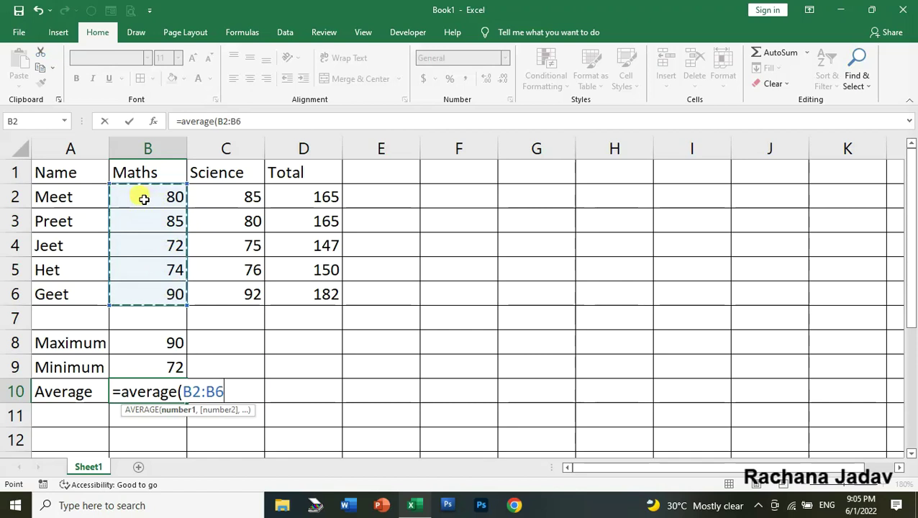
text())
key(Return)
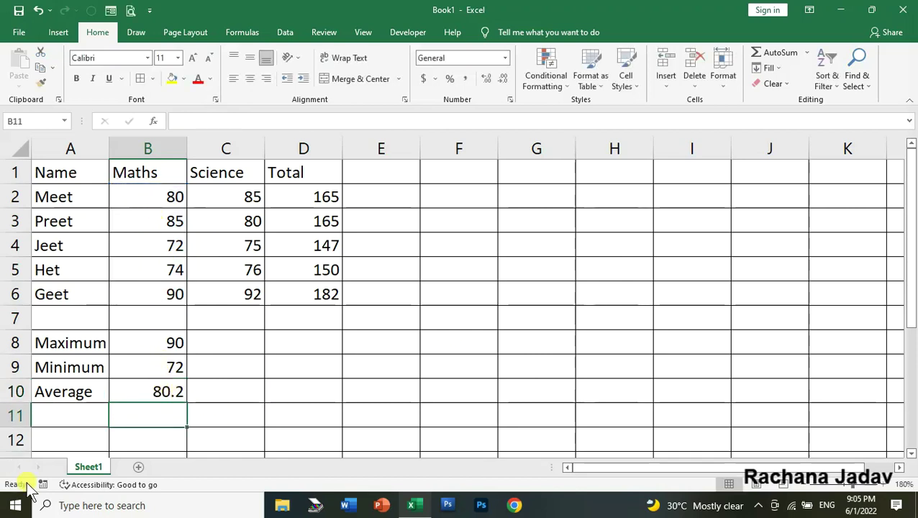
Enter the label "Count" in cell A11 below the Average label
click(86, 419)
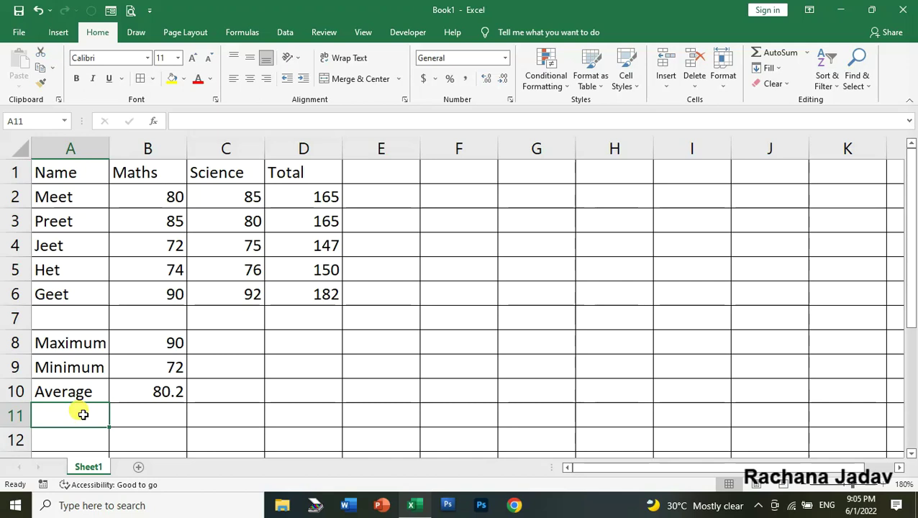
text(Ciy)
key(BackSpace)
key(BackSpace)
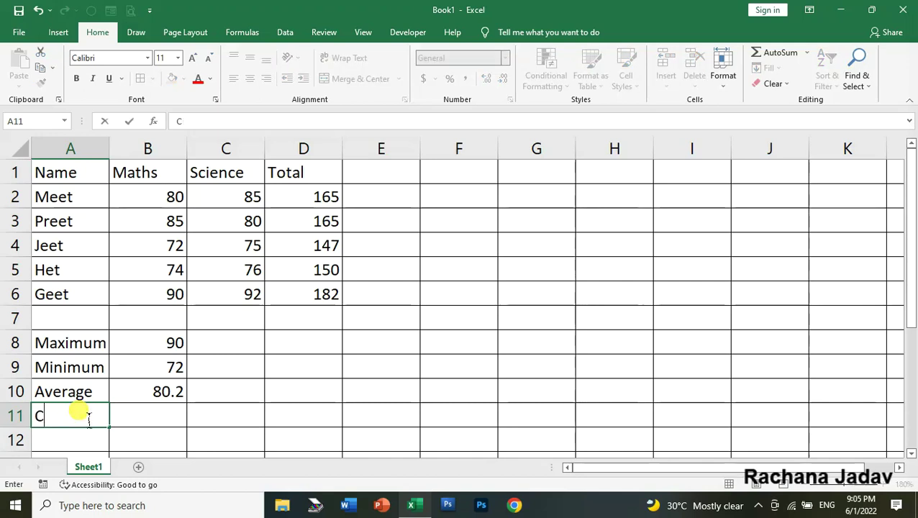
text(ount)
key(Tab)
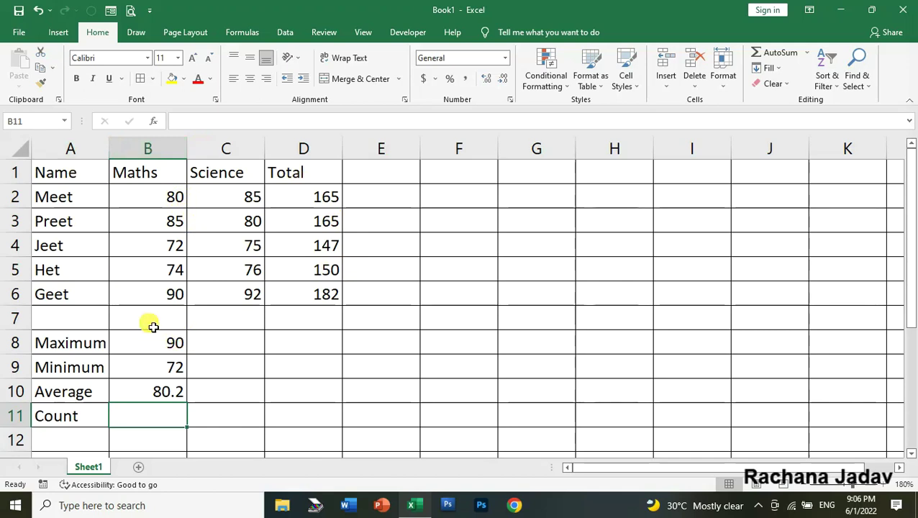
Count the numeric Maths marks in B11 with the formula =count(B2:B6)
text(=)
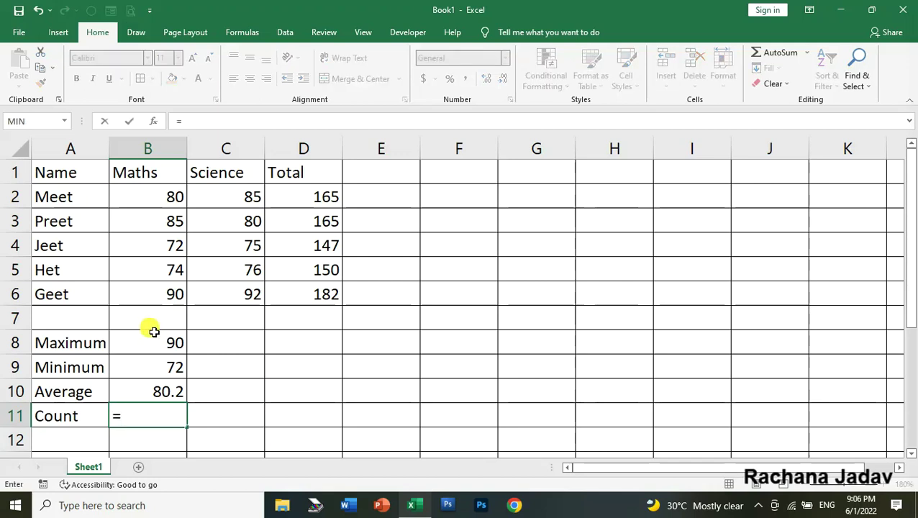
text(count)
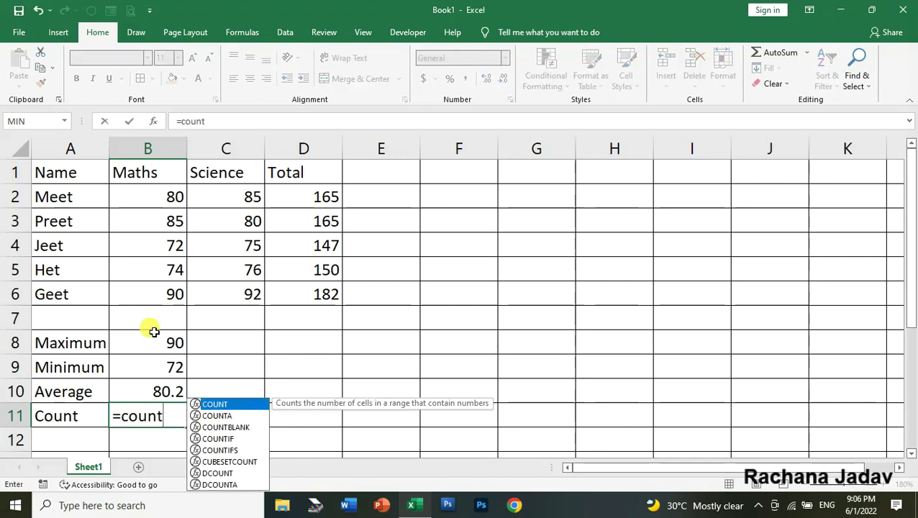
text(()
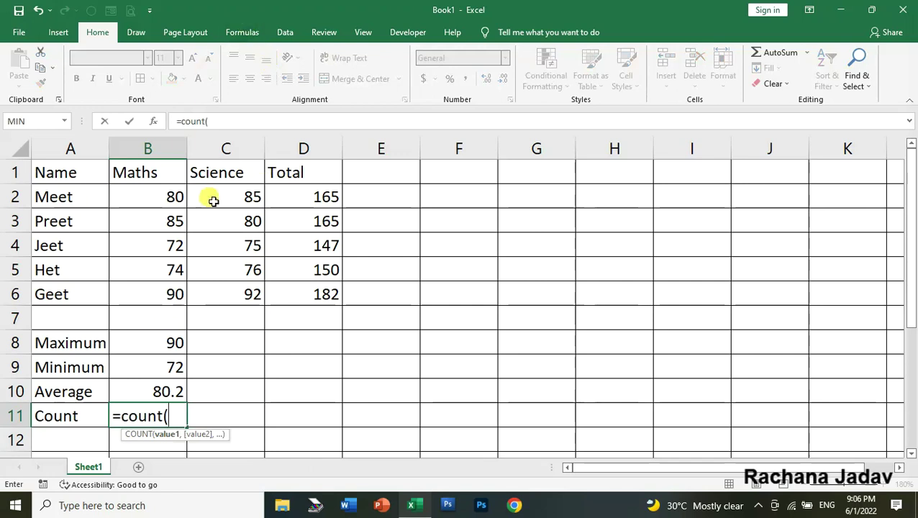
drag(152, 194, 161, 291)
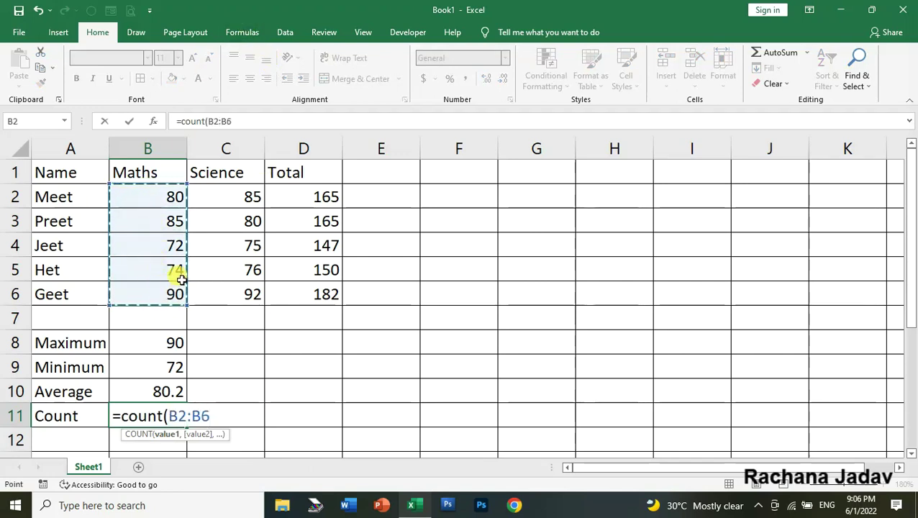
text())
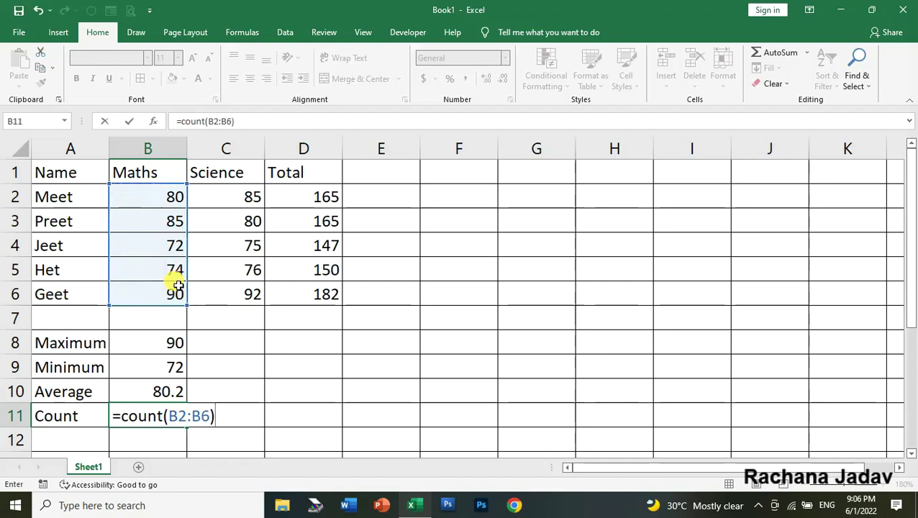
key(Return)
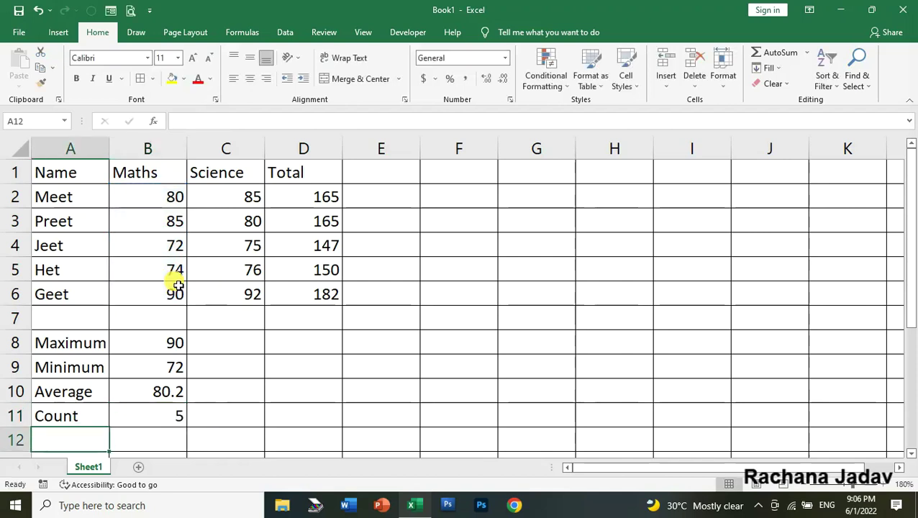
click(160, 414)
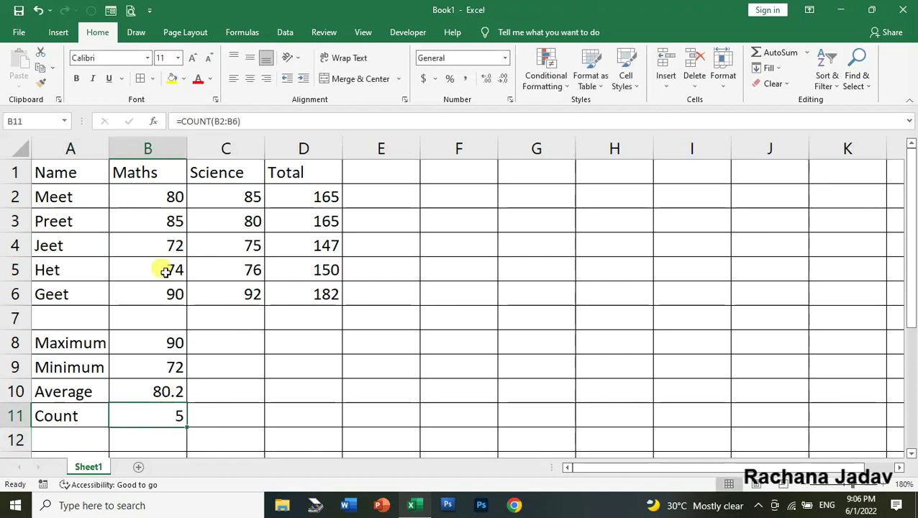
Test the COUNT formula by clearing the Maths mark in B4 and entering the text "a" in that cell
click(173, 246)
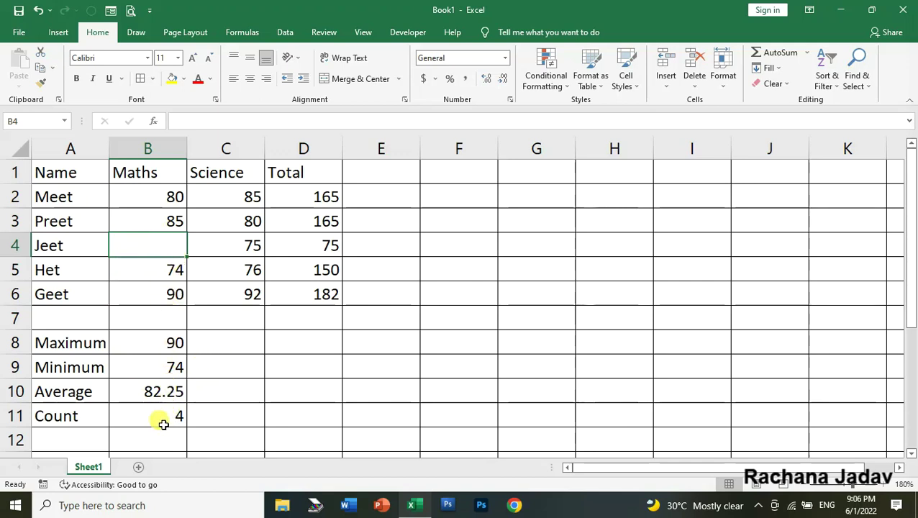
click(170, 421)
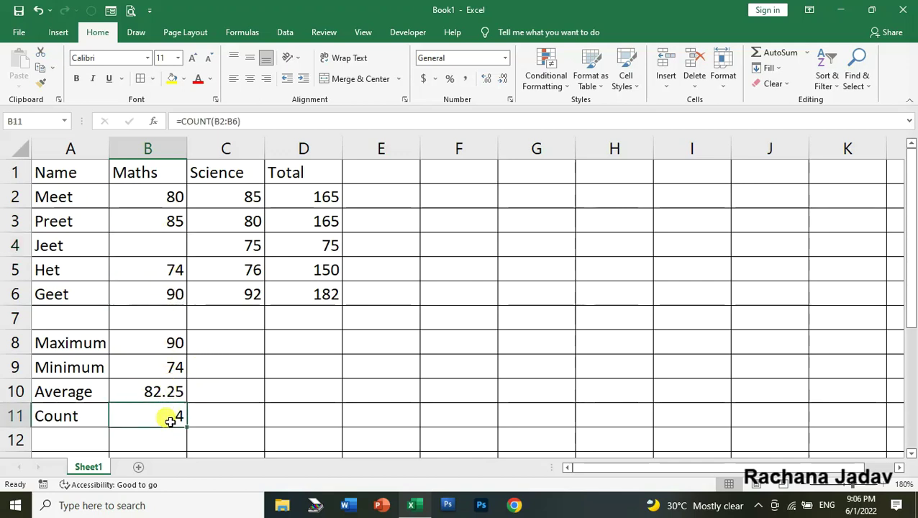
click(165, 246)
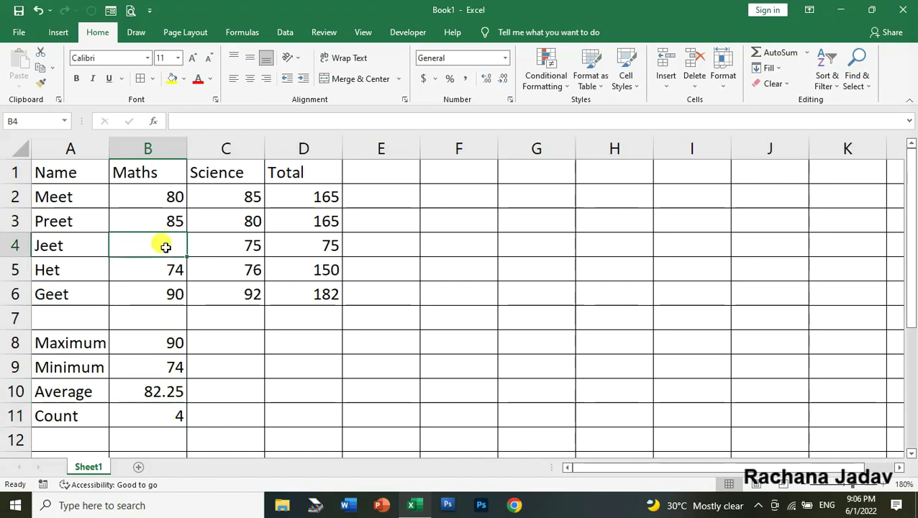
text(a)
key(Return)
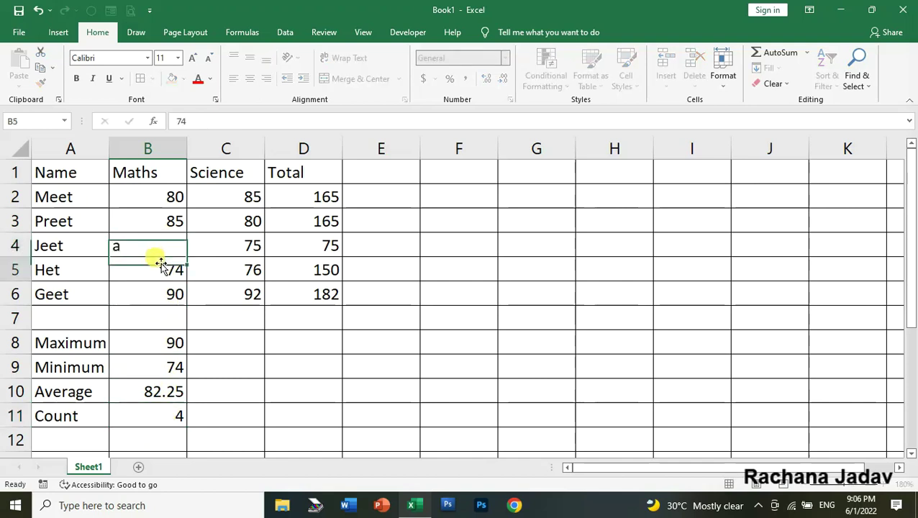
Set the Maths mark in B4 to 70 and check the COUNT formula in B11
click(157, 256)
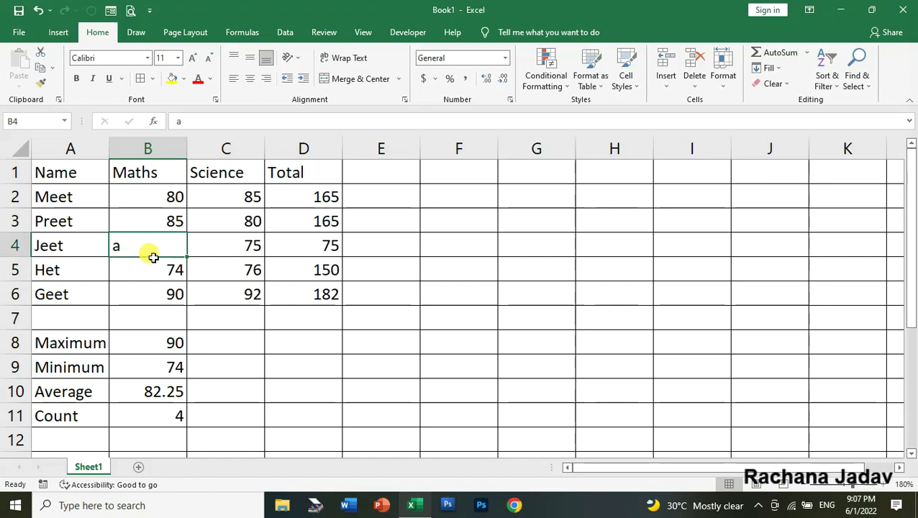
text(70)
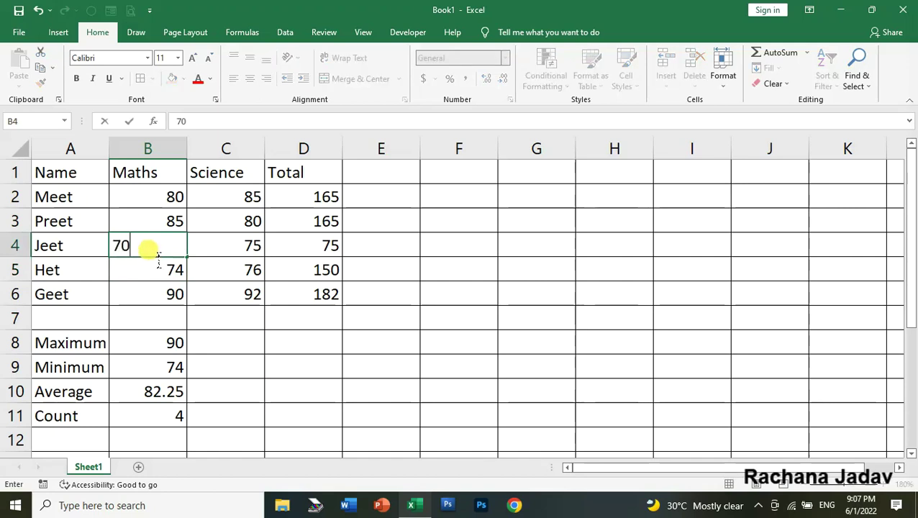
key(Return)
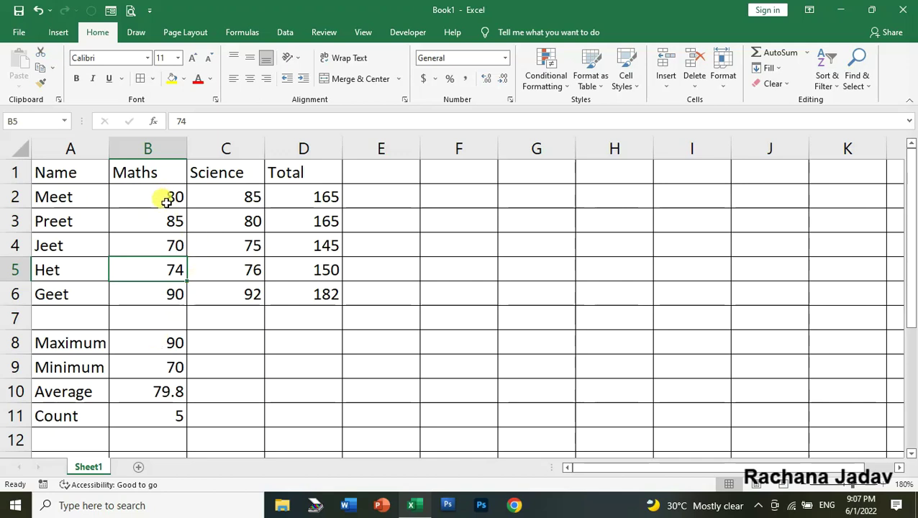
click(165, 419)
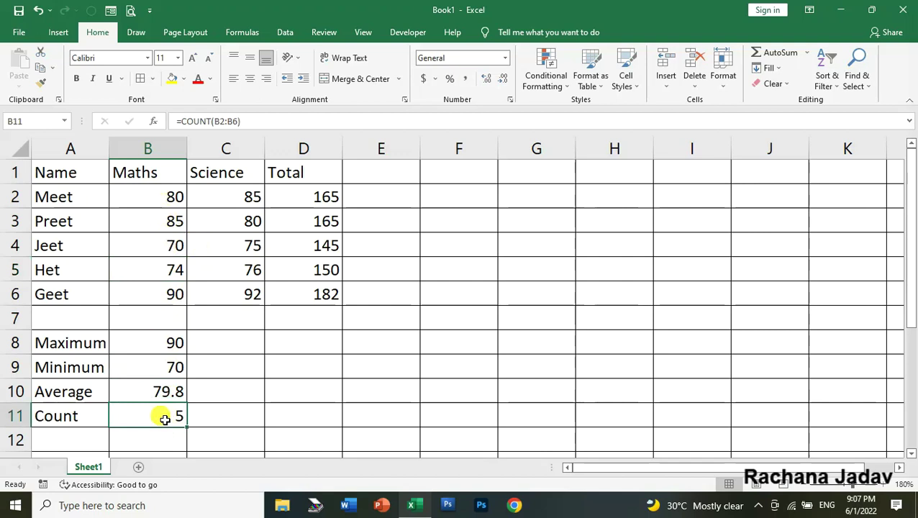